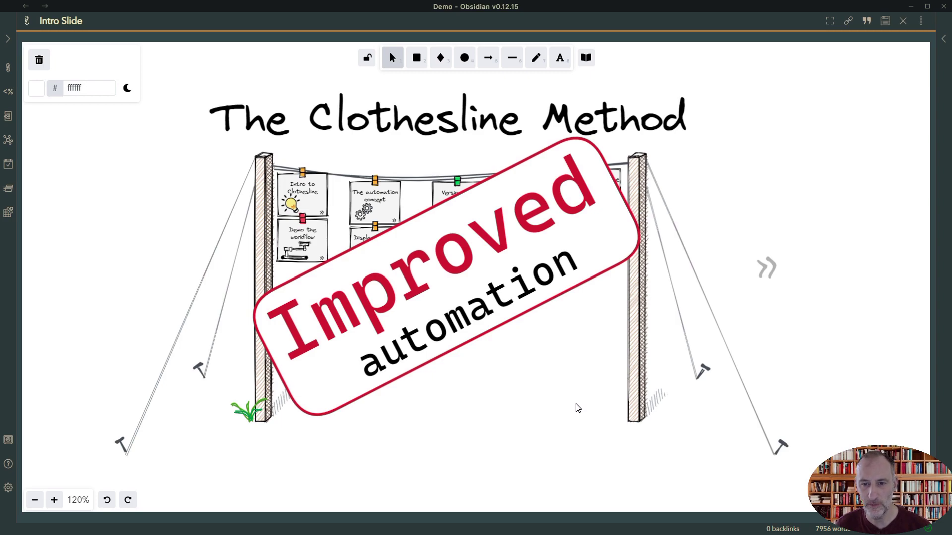
Open The Clothesline Method drawing from the intro slide's » link and zoom in to 140%
{"action": "left_click", "coordinate": [764, 272]}
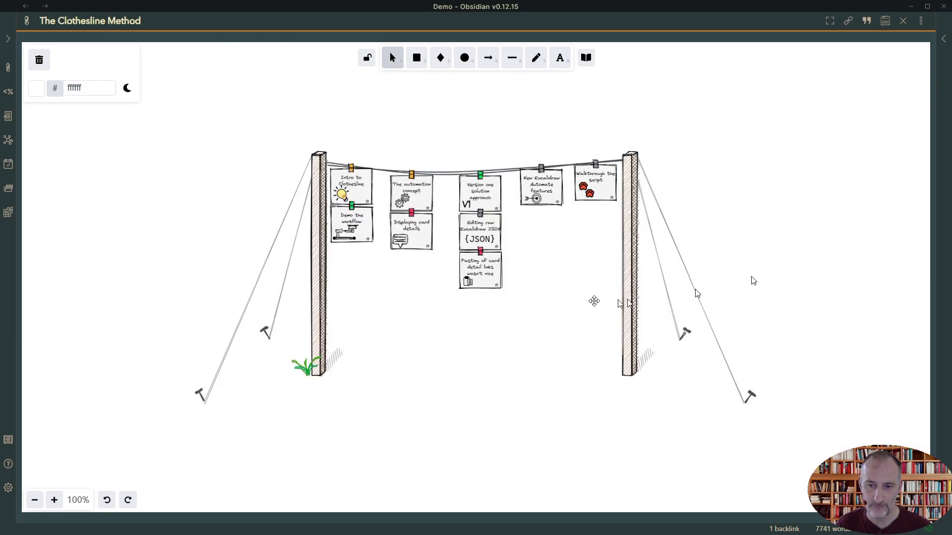
{"action": "scroll", "coordinate": [373, 280], "scroll_direction": "up", "scroll_amount": 4}
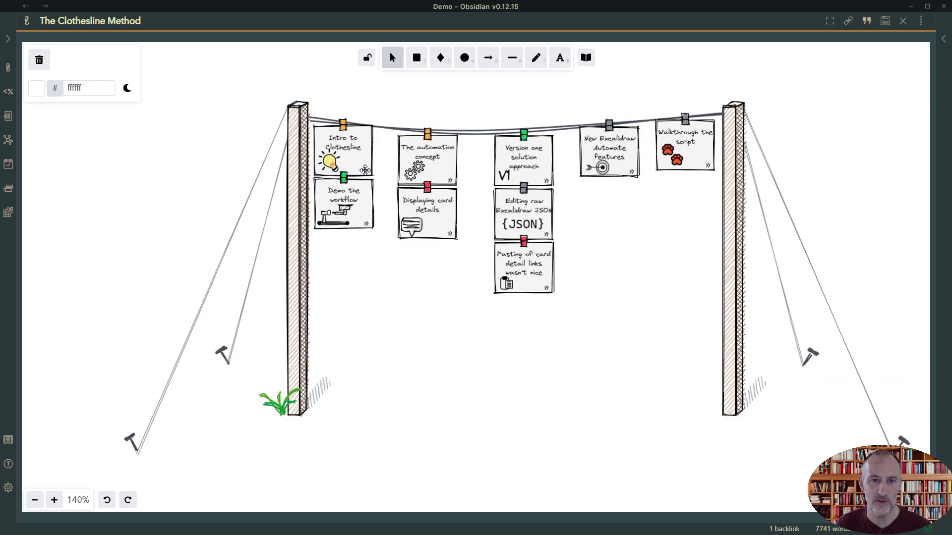
{"action": "mouse_move", "coordinate": [365, 170]}
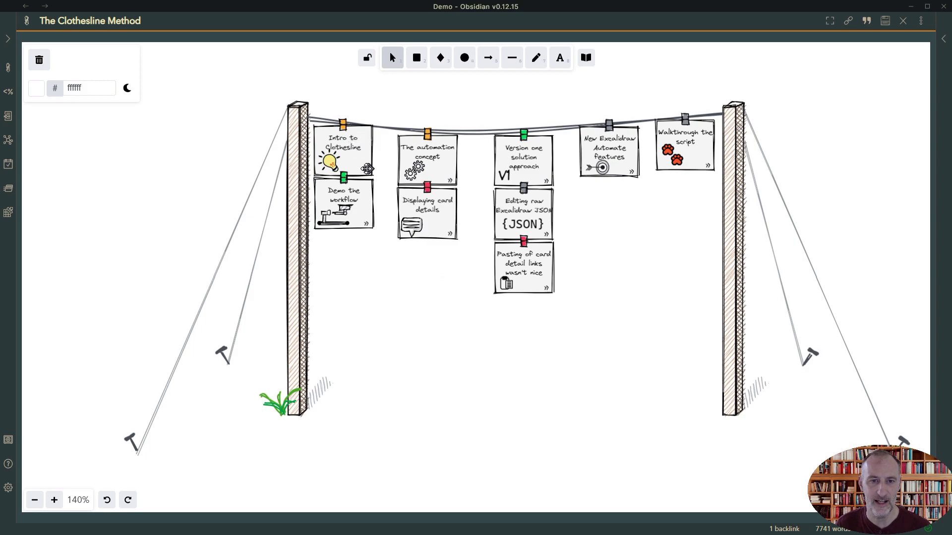
{"action": "scroll", "coordinate": [426, 251], "scroll_direction": "down", "scroll_amount": 5}
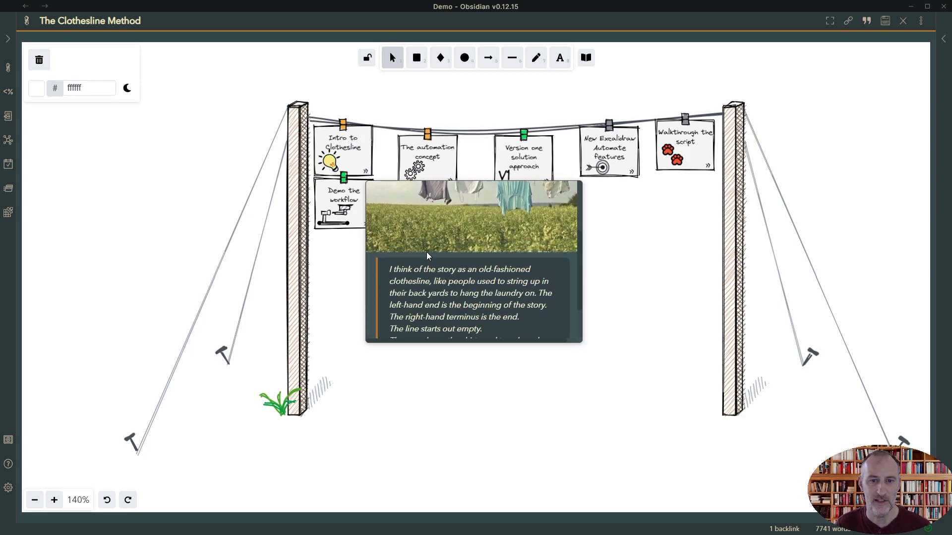
{"action": "scroll", "coordinate": [426, 252], "scroll_direction": "down", "scroll_amount": 1}
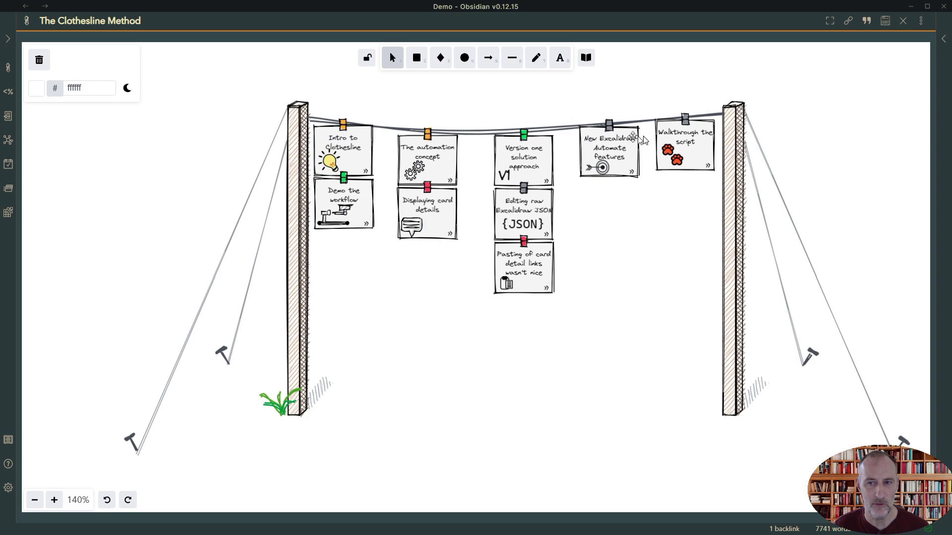
Paste a copy of the Demo the workflow card below Displaying card details
{"action": "left_click", "coordinate": [362, 223]}
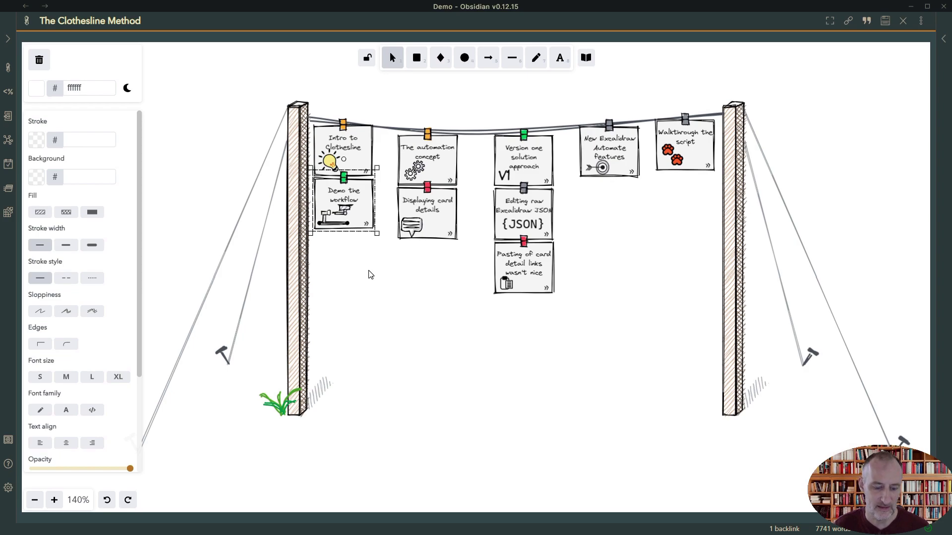
{"action": "left_click", "coordinate": [382, 350]}
{"action": "key", "text": "ctrl+v"}
{"action": "left_click_drag", "start_coordinate": [402, 358], "coordinate": [441, 270]}
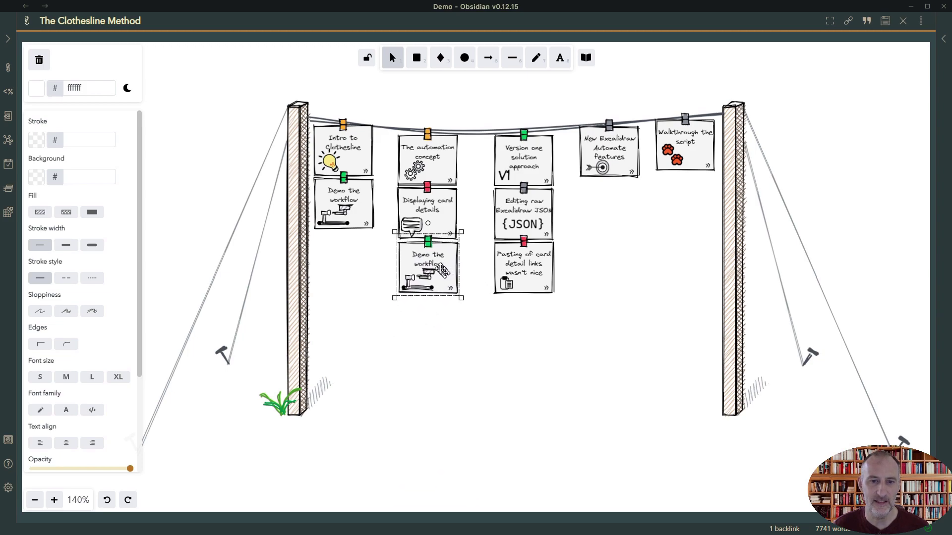
Retitle the copied card 'Edited the text', then delete that temporary card
{"action": "double_click", "coordinate": [427, 260]}
{"action": "left_click", "coordinate": [421, 258]}
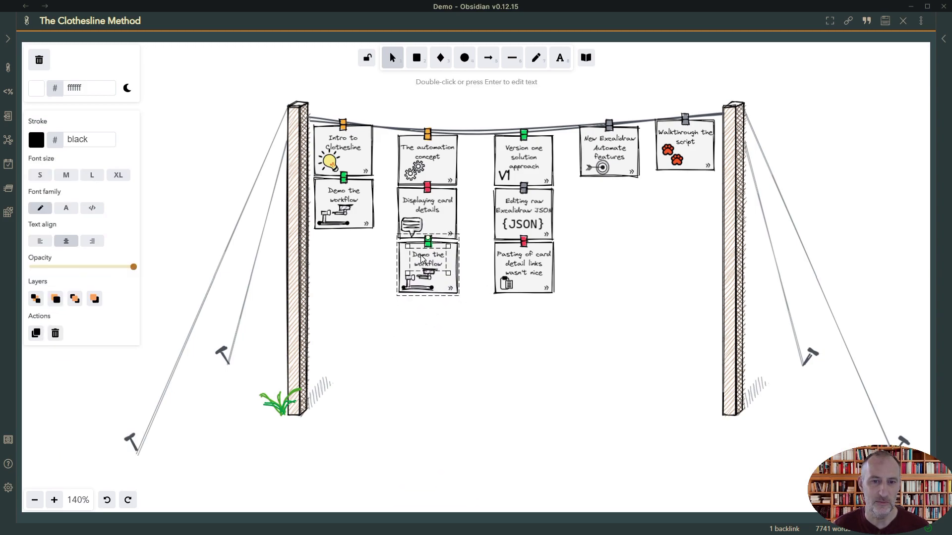
{"action": "double_click", "coordinate": [421, 258]}
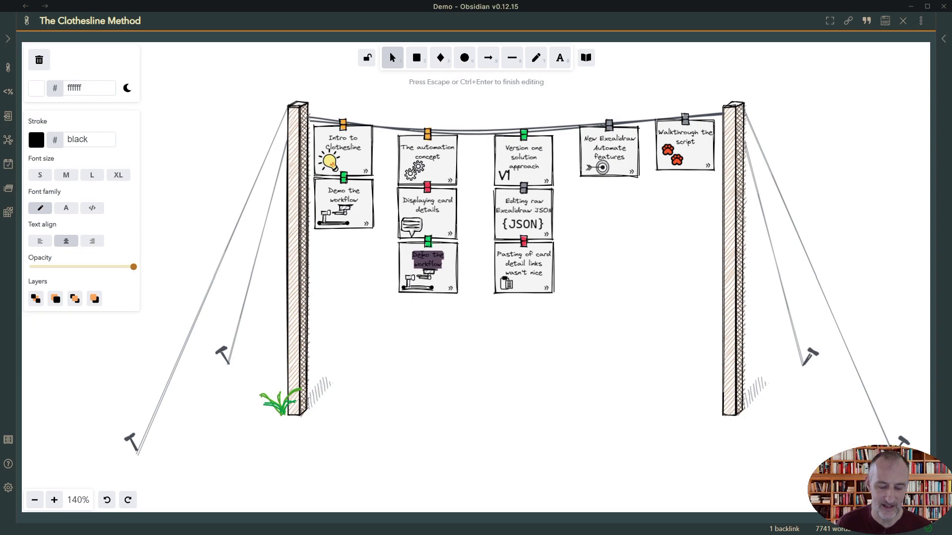
{"action": "type", "text": "Edited th"}
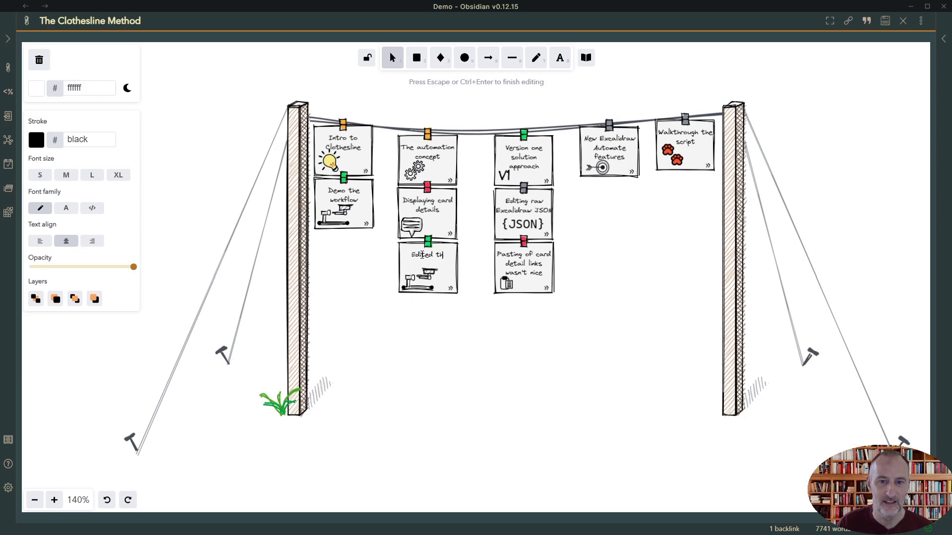
{"action": "type", "text": "e text"}
{"action": "left_click", "coordinate": [435, 354]}
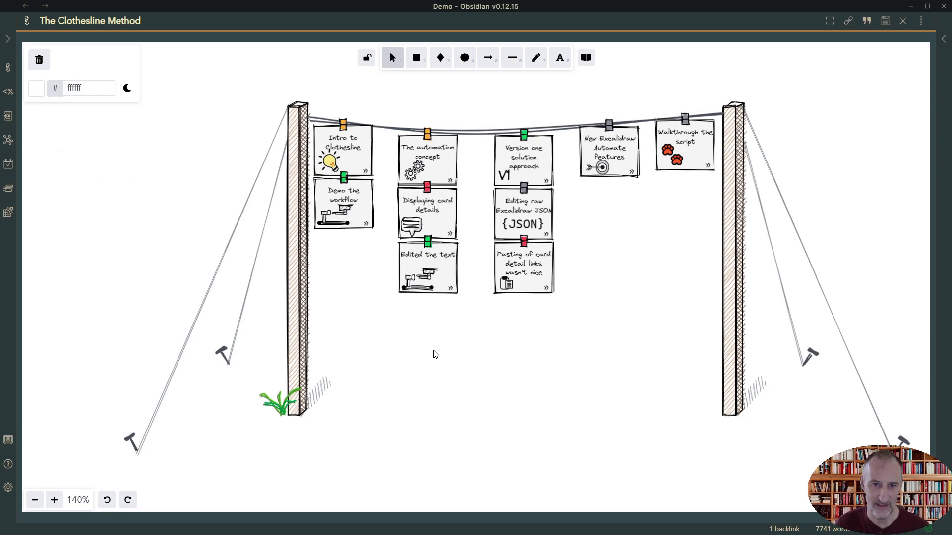
{"action": "left_click", "coordinate": [414, 267]}
{"action": "key", "text": "Delete"}
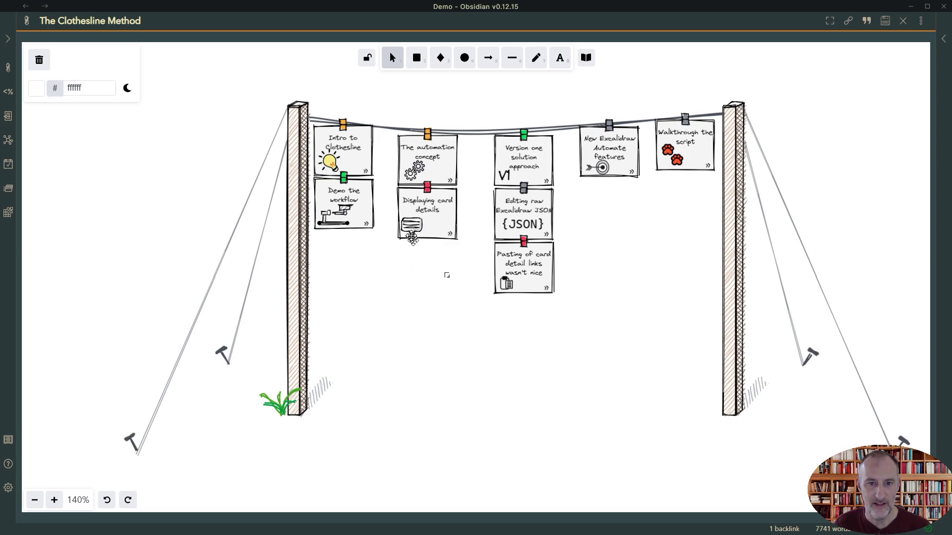
Open Card Details beside the drawing, scroll to its end, and select the 'This is a new card' heading
{"action": "mouse_move", "coordinate": [367, 226]}
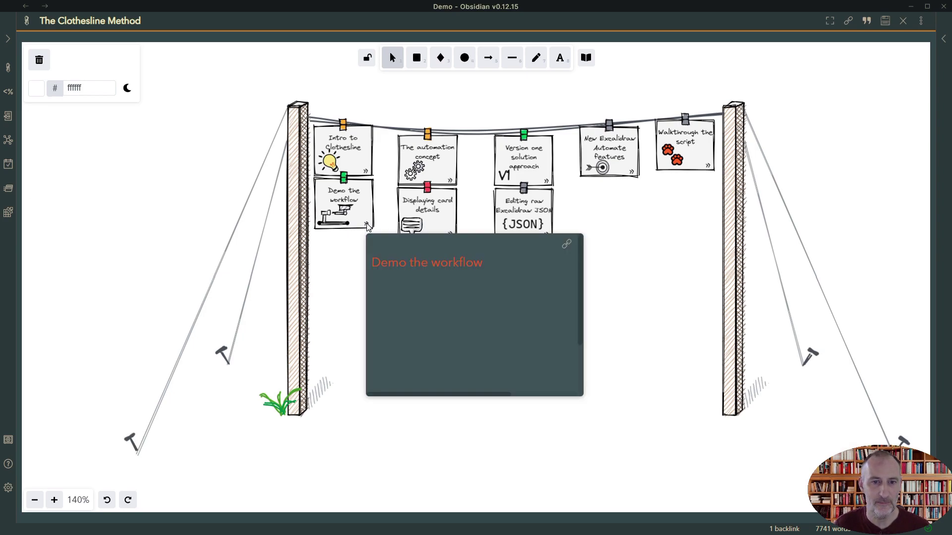
{"action": "left_click", "coordinate": [563, 247]}
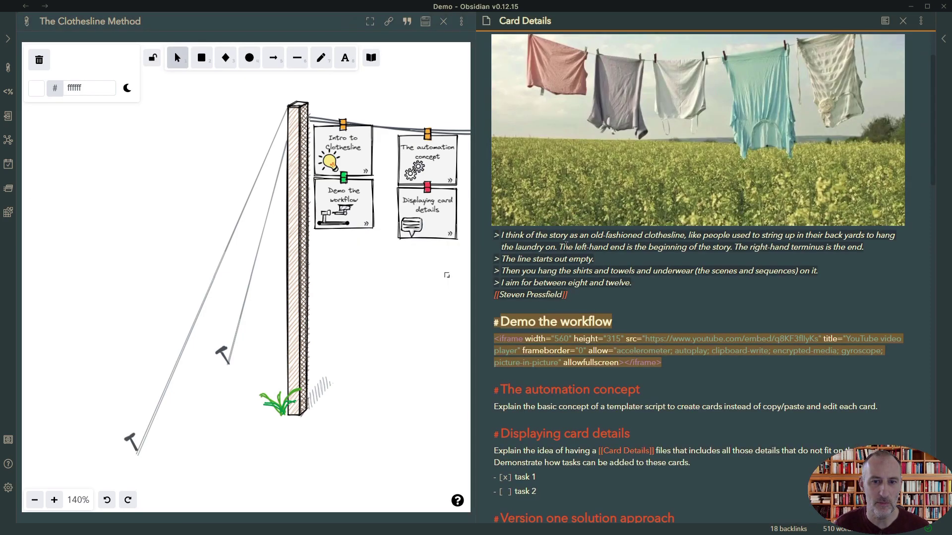
{"action": "scroll", "coordinate": [629, 263], "scroll_direction": "down", "scroll_amount": 10}
{"action": "scroll", "coordinate": [628, 262], "scroll_direction": "down", "scroll_amount": 15}
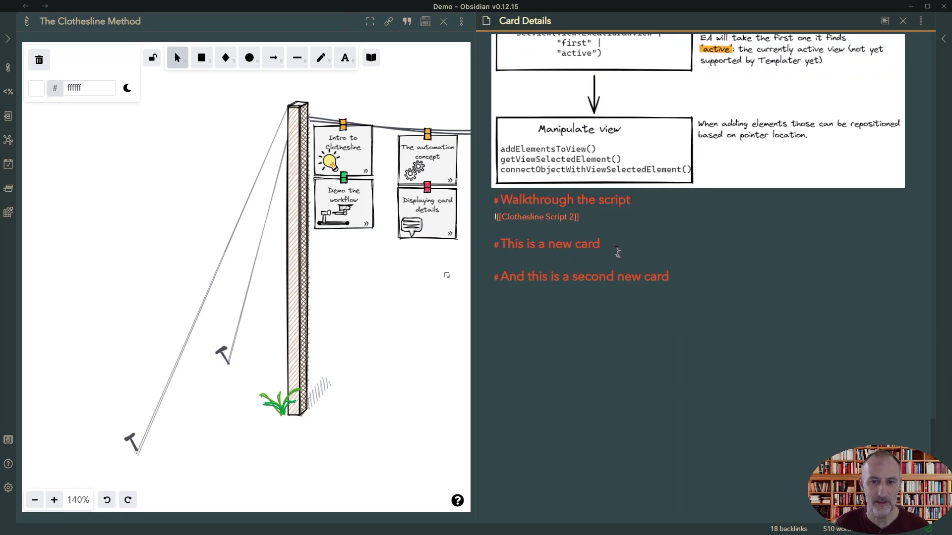
{"action": "left_click", "coordinate": [617, 249]}
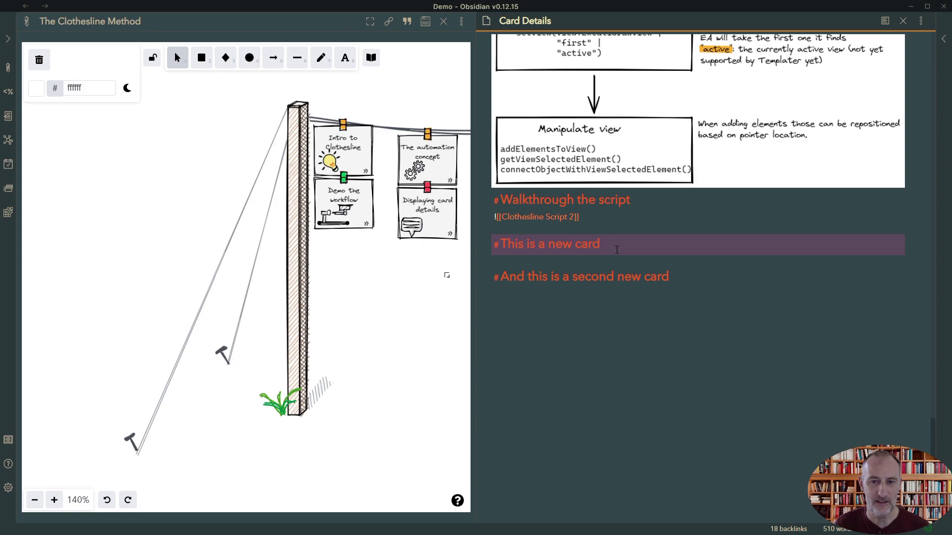
{"action": "left_click_drag", "start_coordinate": [617, 249], "coordinate": [496, 243]}
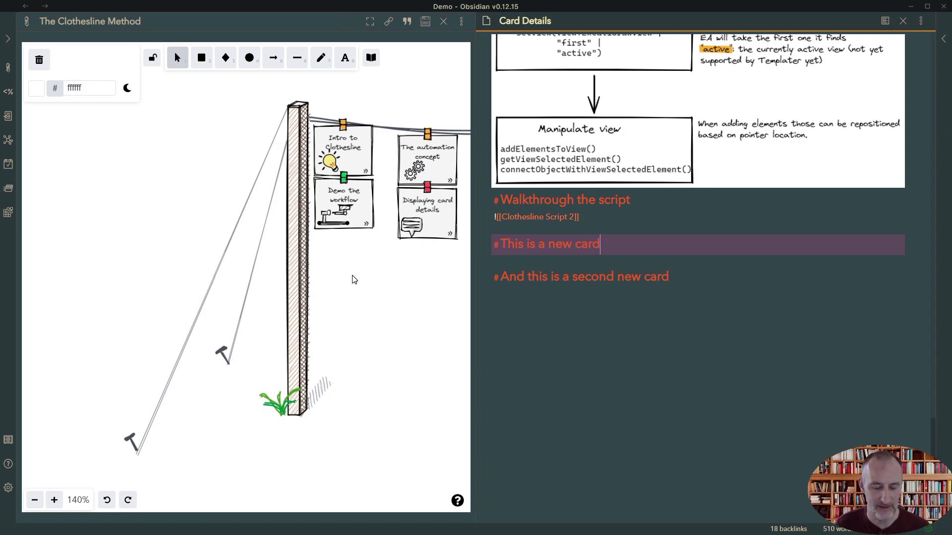
Create a pinned 'This is a new card' card under Demo the workflow, then pick the second new heading
{"action": "key", "text": "ctrl+shift+c"}
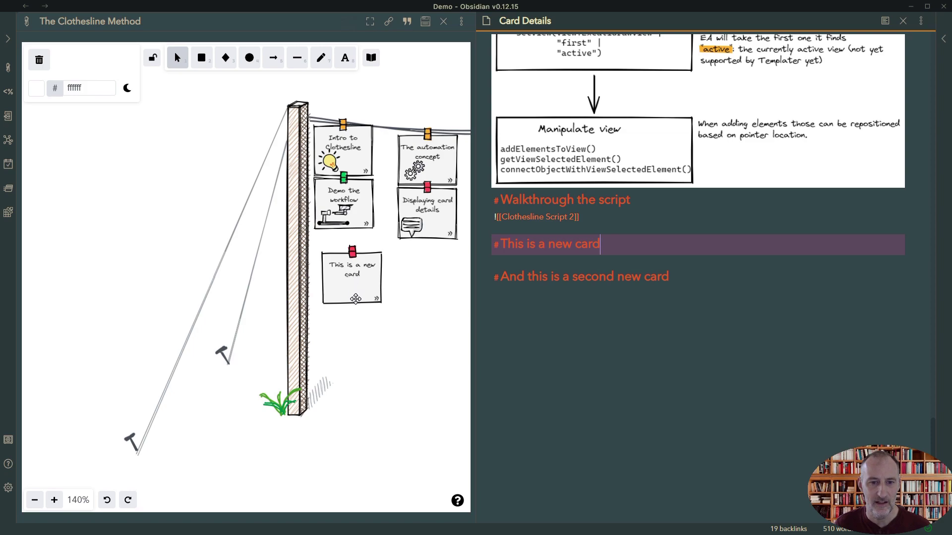
{"action": "left_click", "coordinate": [362, 316]}
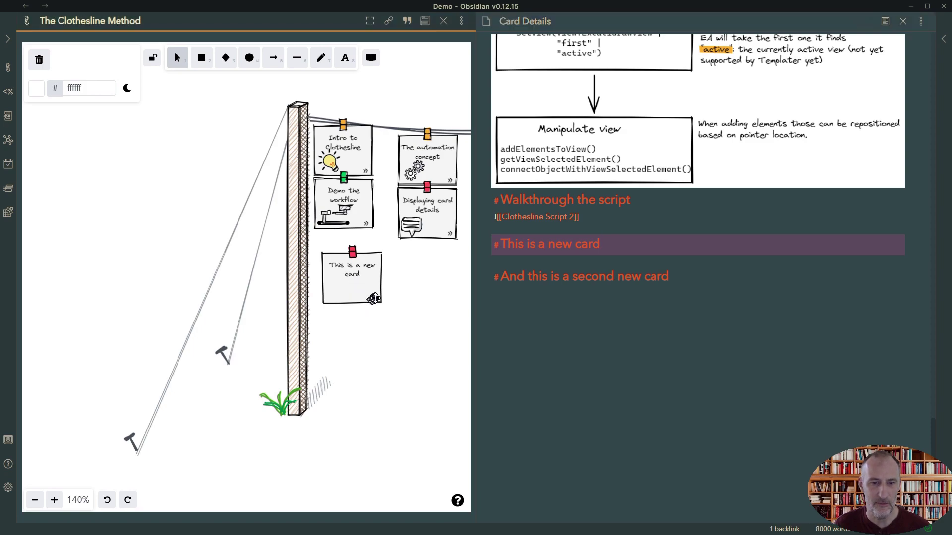
{"action": "mouse_move", "coordinate": [376, 297]}
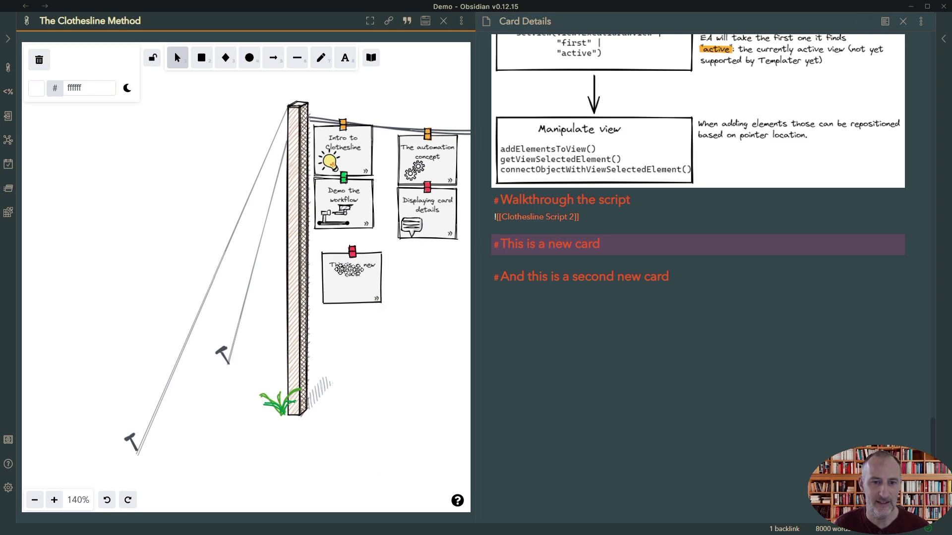
{"action": "left_click_drag", "start_coordinate": [380, 291], "coordinate": [358, 295]}
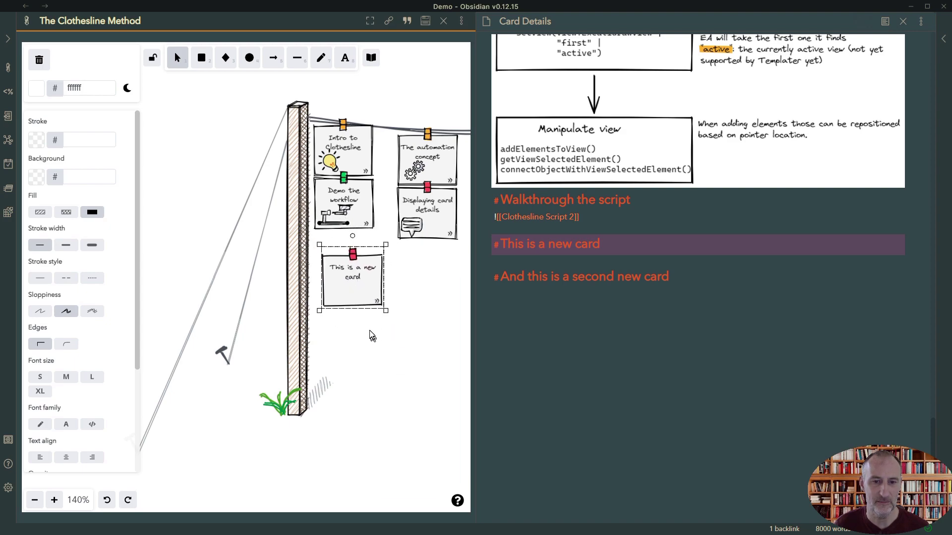
{"action": "left_click", "coordinate": [355, 305]}
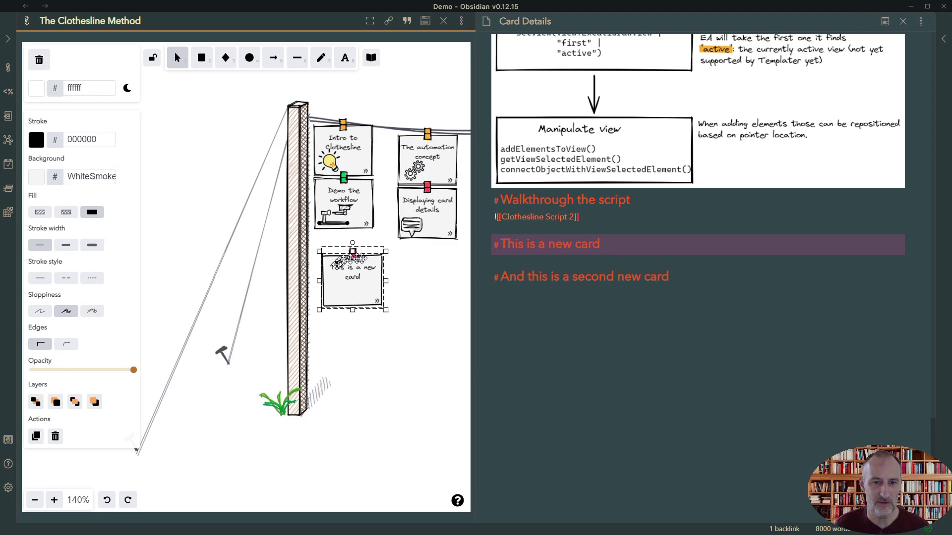
{"action": "left_click", "coordinate": [672, 280]}
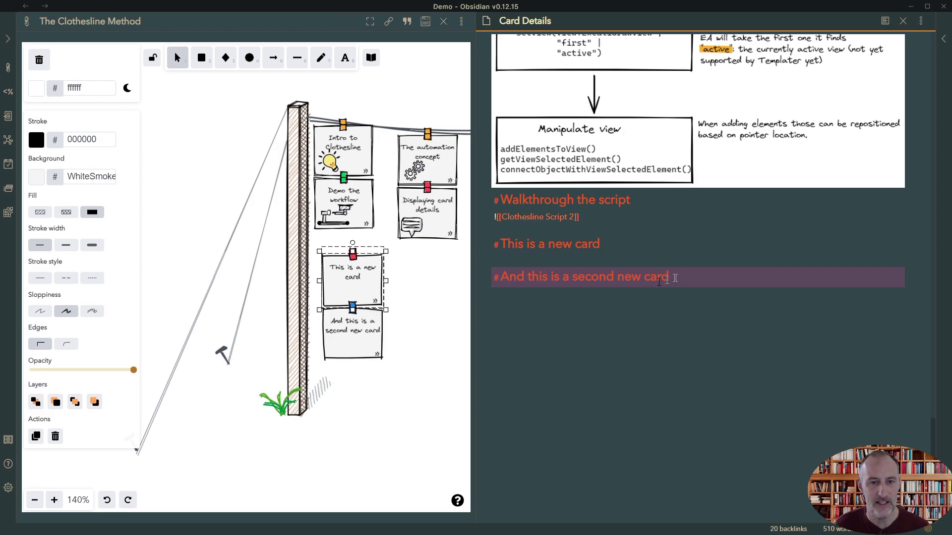
Select the two new cards on the clothesline and delete them
{"action": "left_click", "coordinate": [456, 357]}
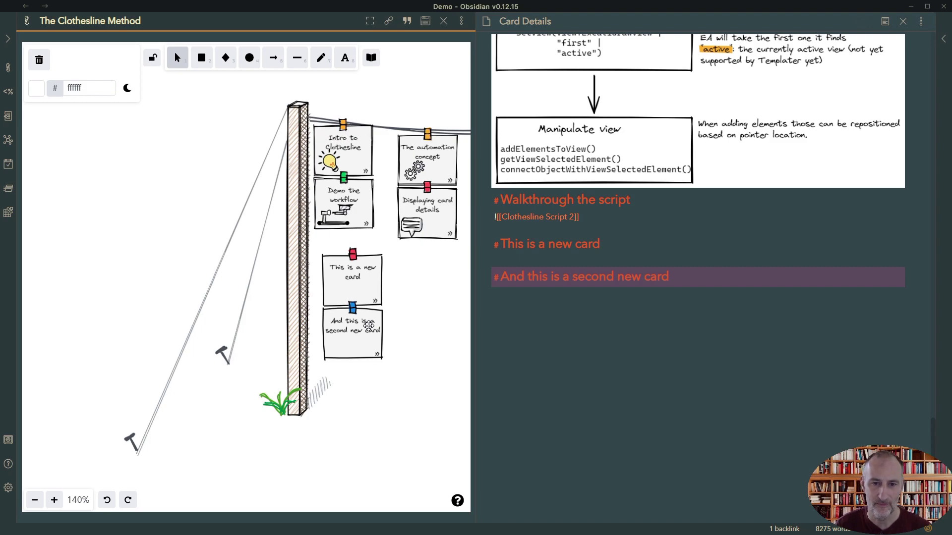
{"action": "scroll", "coordinate": [368, 326], "scroll_direction": "right", "scroll_amount": 2}
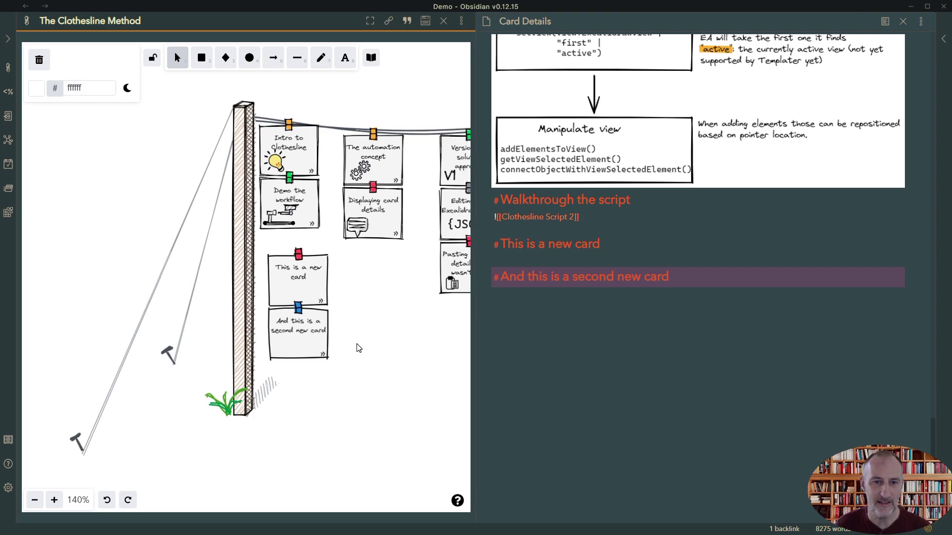
{"action": "left_click", "coordinate": [313, 337]}
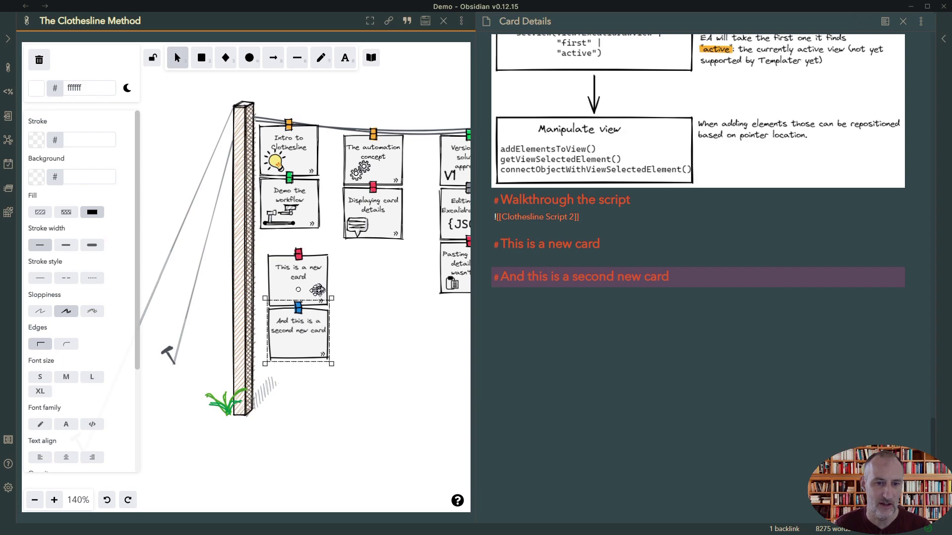
{"action": "key", "text": "Delete"}
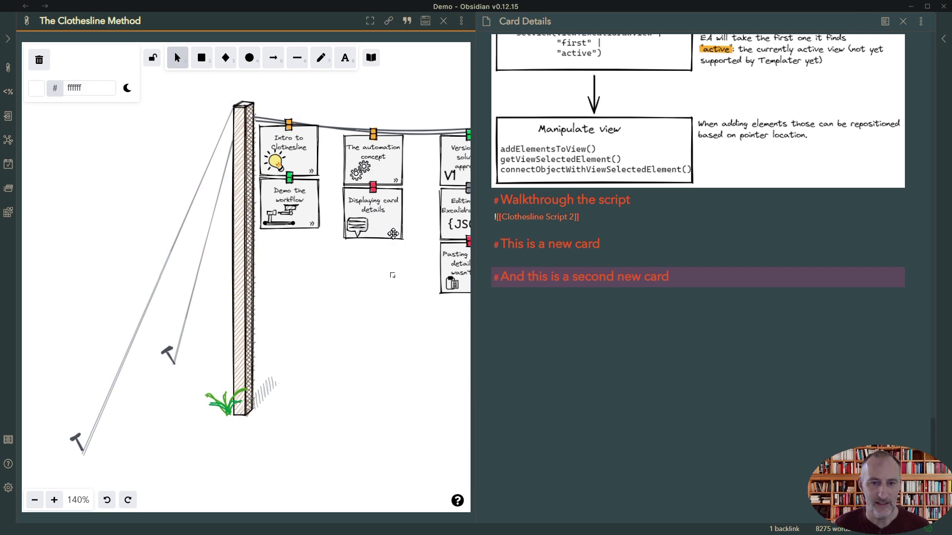
Preview the Displaying card details card and scroll Card Details to that section's two tasks
{"action": "mouse_move", "coordinate": [395, 233]}
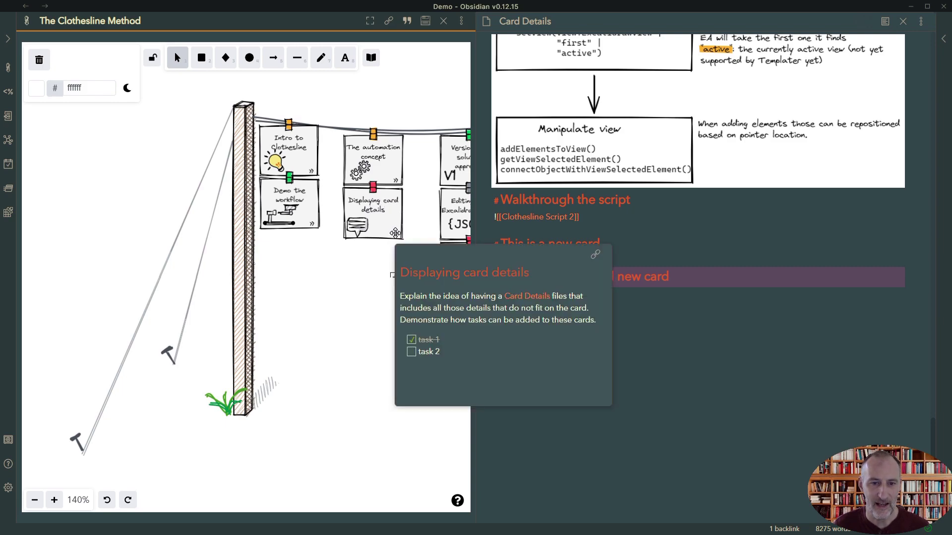
{"action": "left_click", "coordinate": [425, 308]}
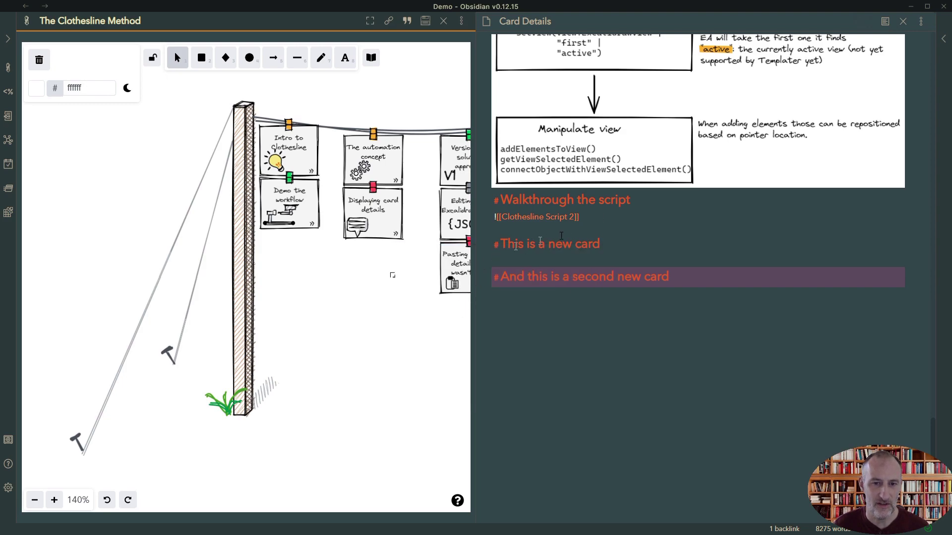
{"action": "scroll", "coordinate": [561, 236], "scroll_direction": "up", "scroll_amount": 15}
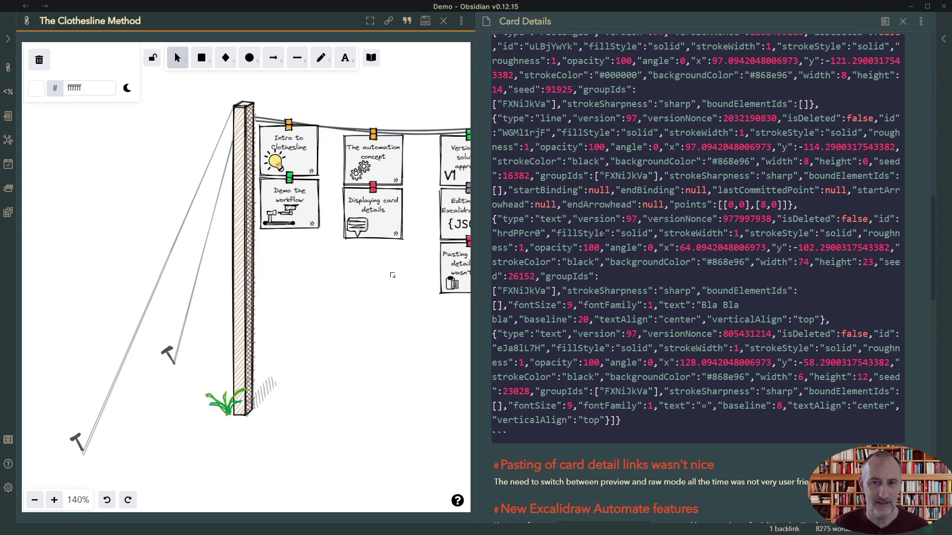
{"action": "scroll", "coordinate": [601, 234], "scroll_direction": "up", "scroll_amount": 15}
{"action": "scroll", "coordinate": [601, 236], "scroll_direction": "down", "scroll_amount": 5}
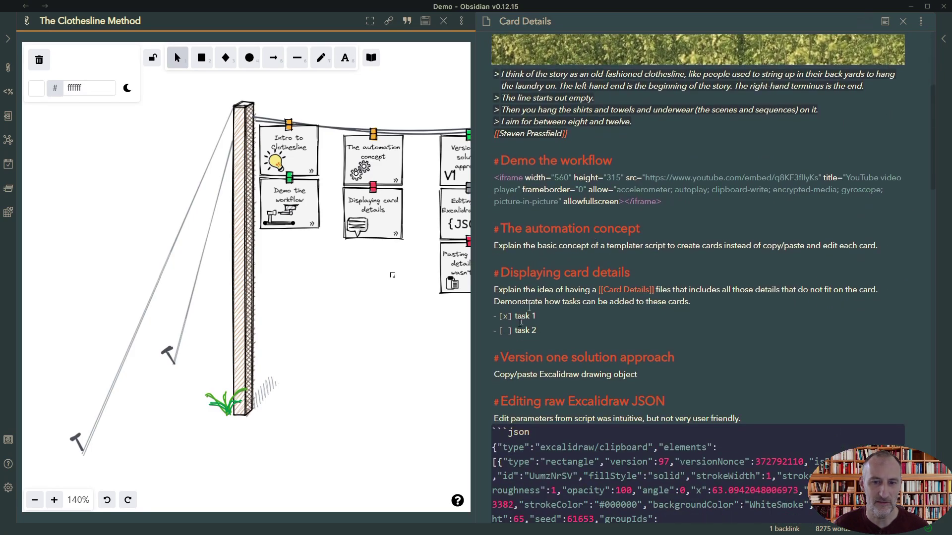